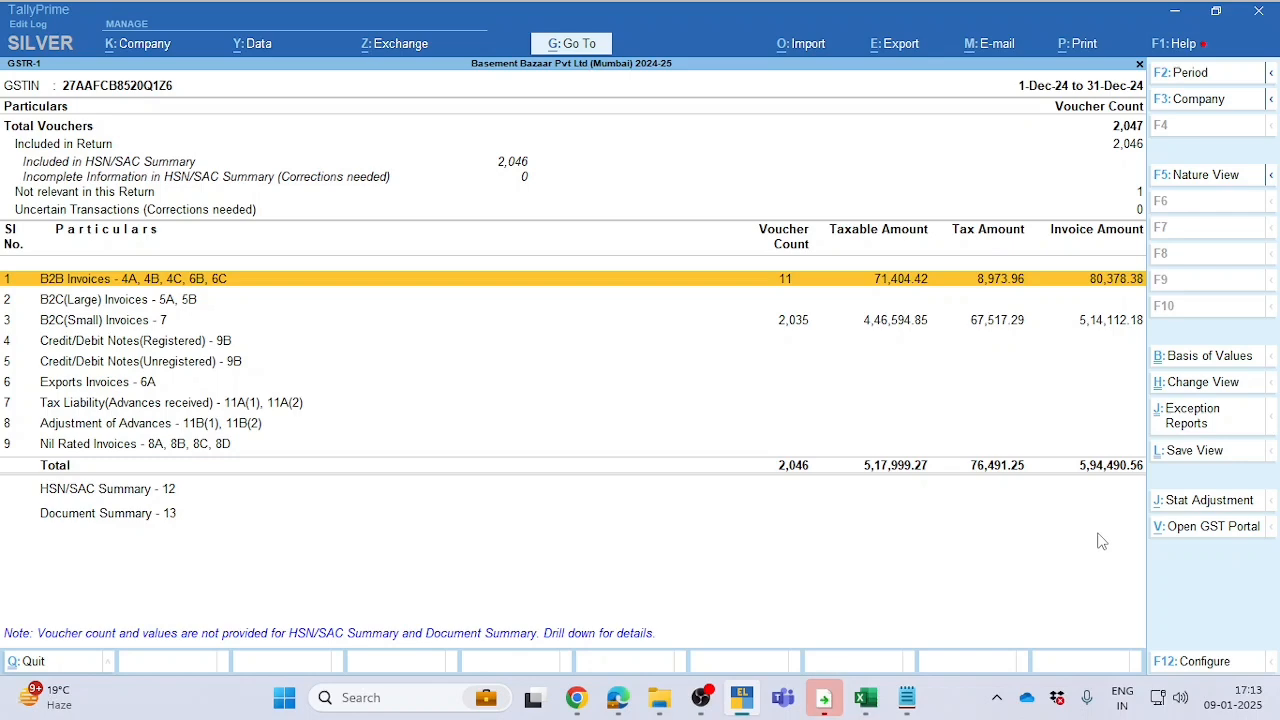
Step: Leave the current GSTR-1 report and reopen GSTR-1 from the statutory GST reports
key(Escape)
key(Escape)
key(Escape)
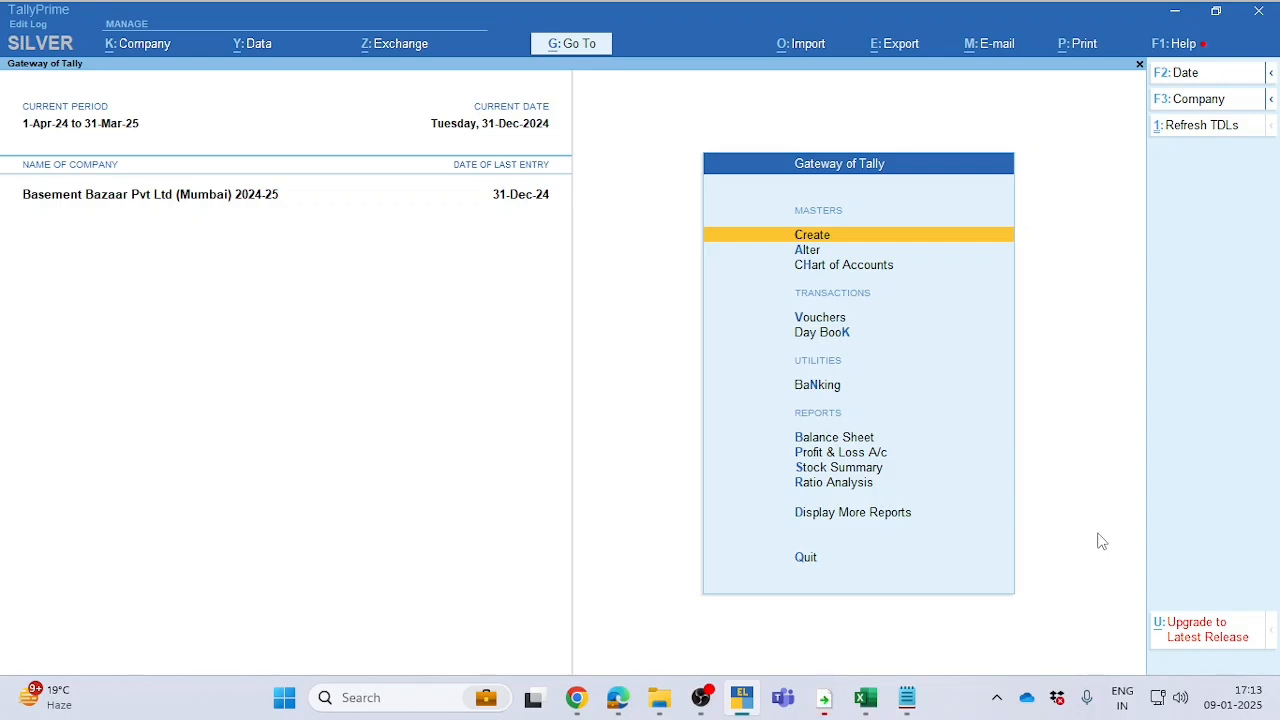
key(d)
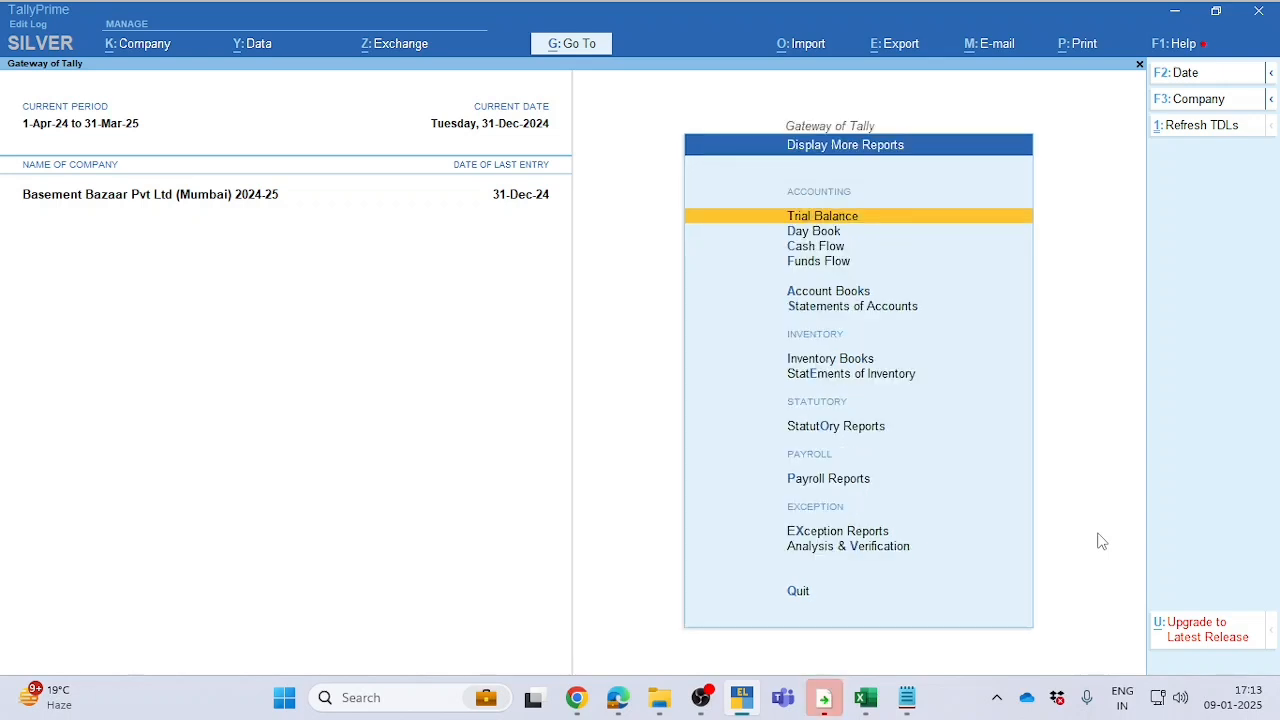
key(a)
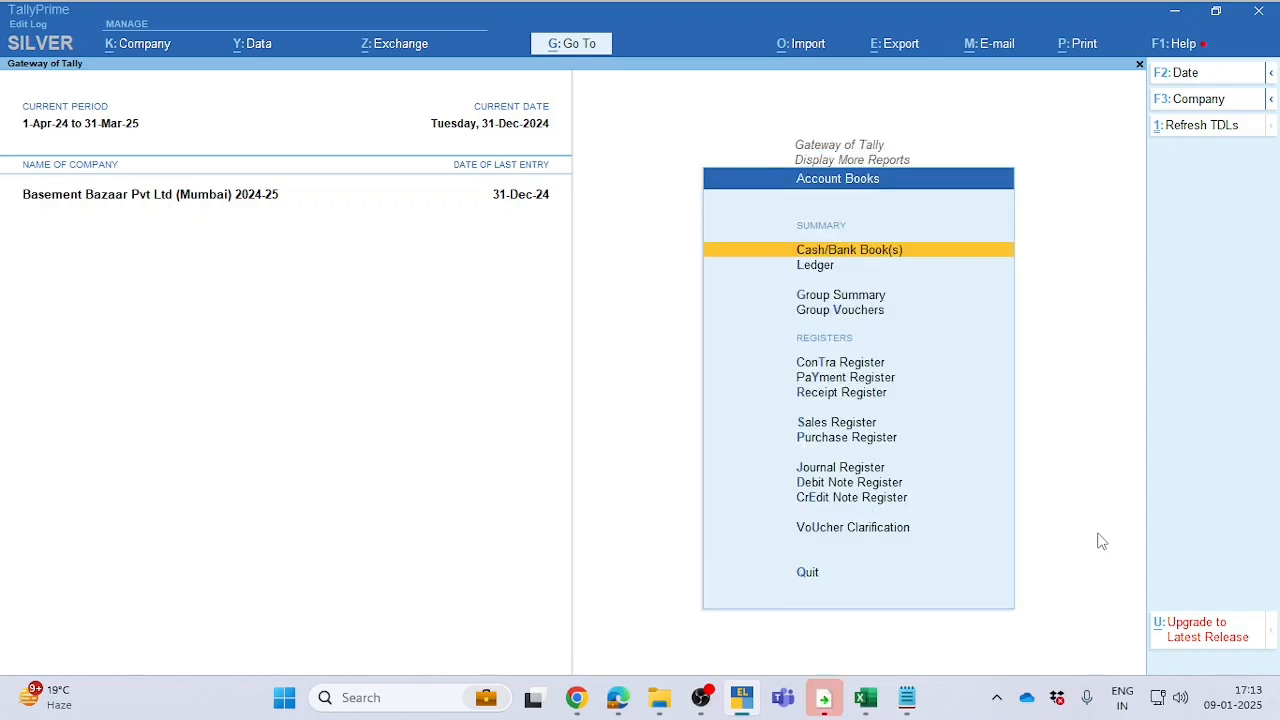
key(Escape)
key(o)
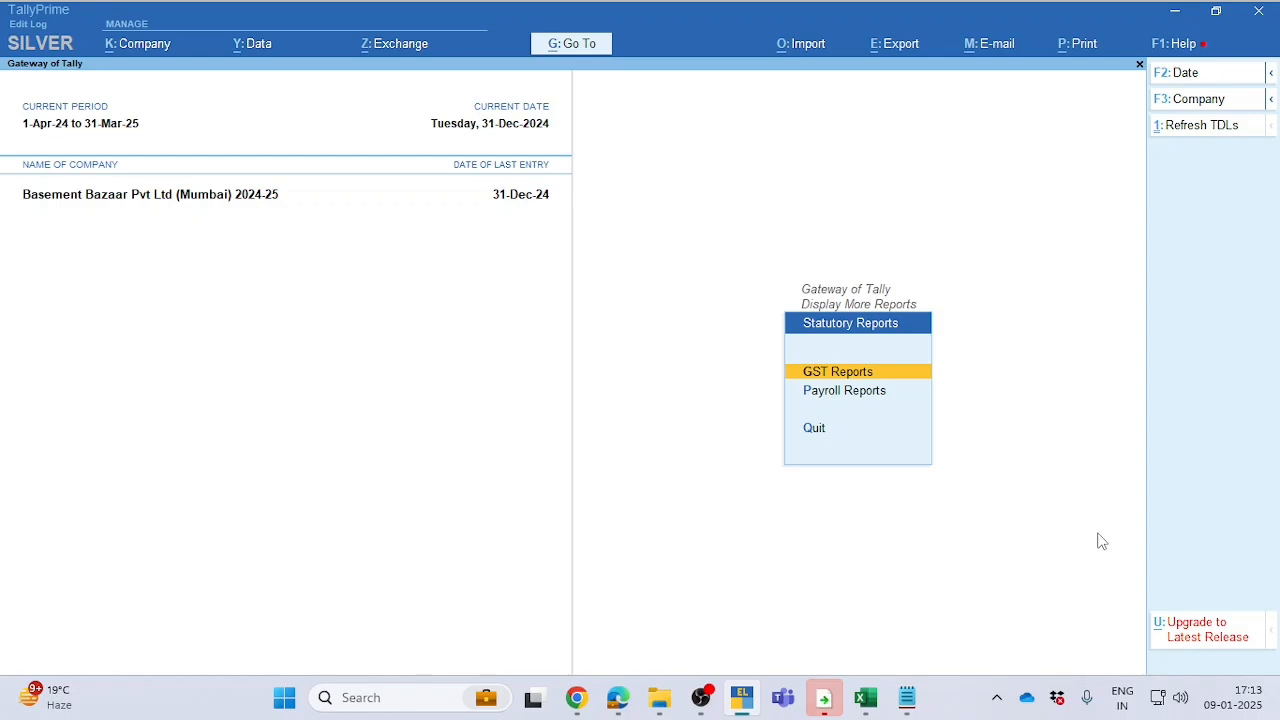
key(Return)
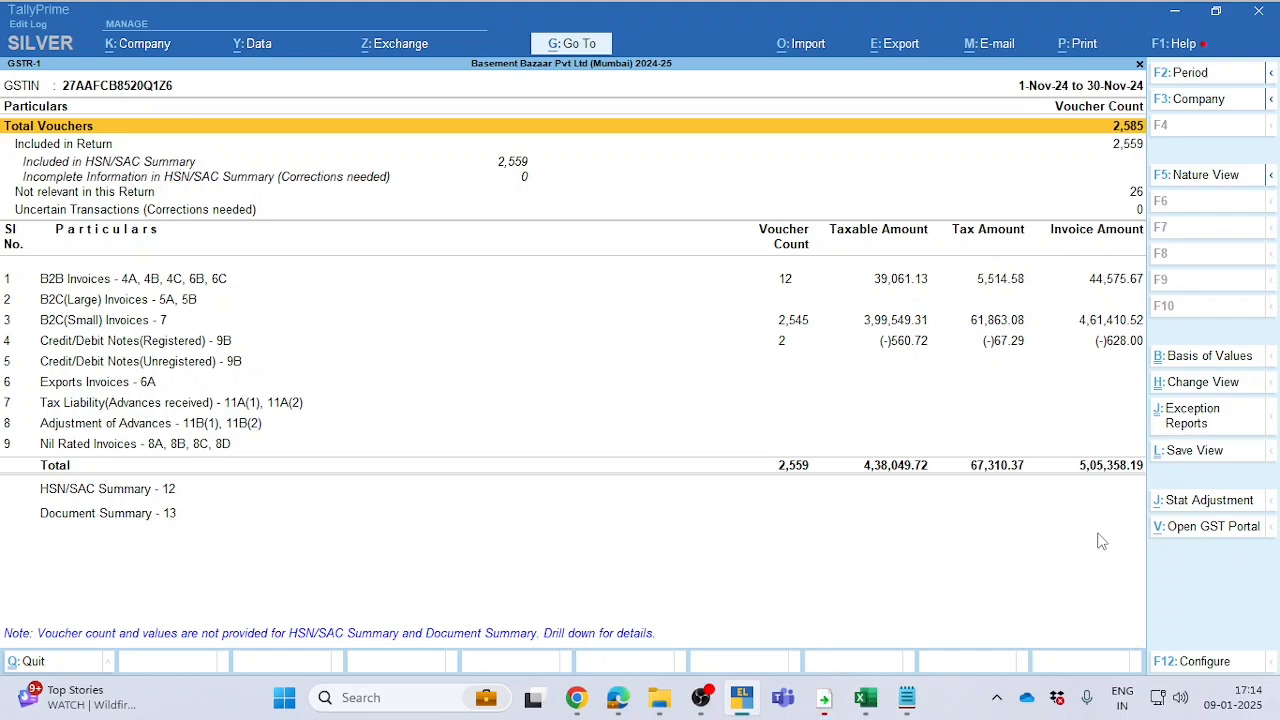
Step: Set the GSTR-1 report period from 1-12-2024 to 31-12-2024
key(alt+F2)
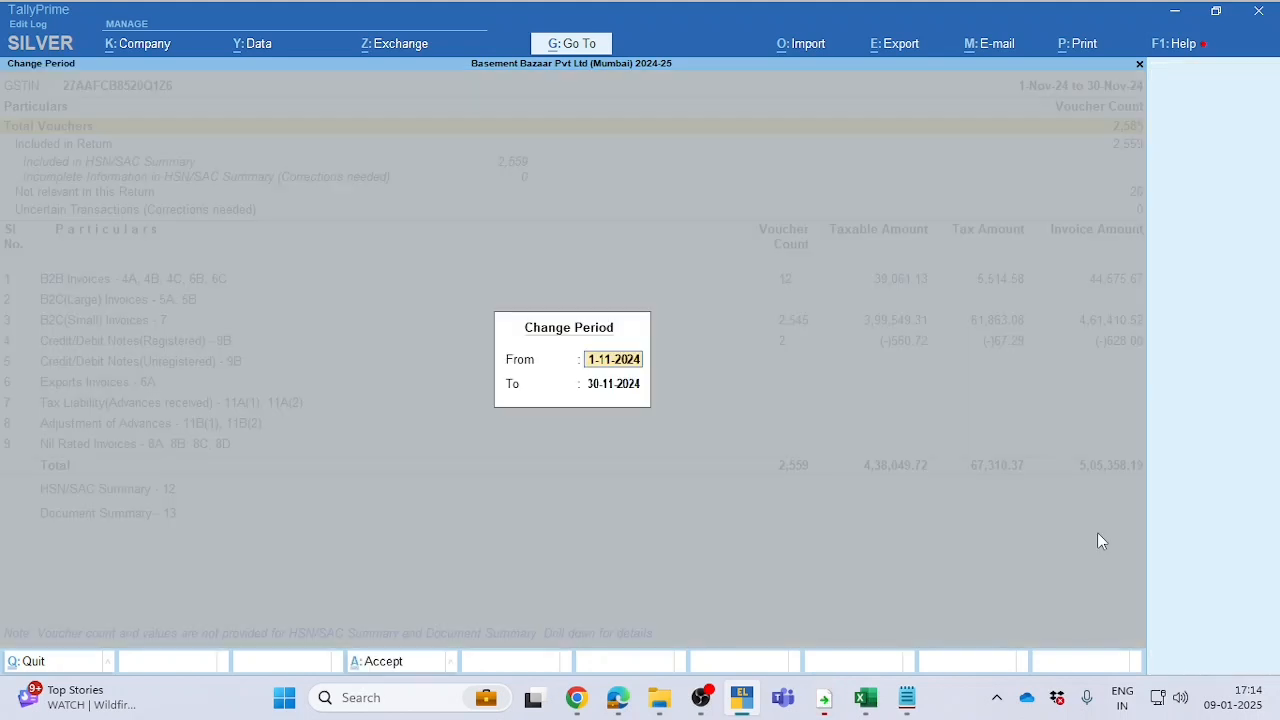
text(01-12)
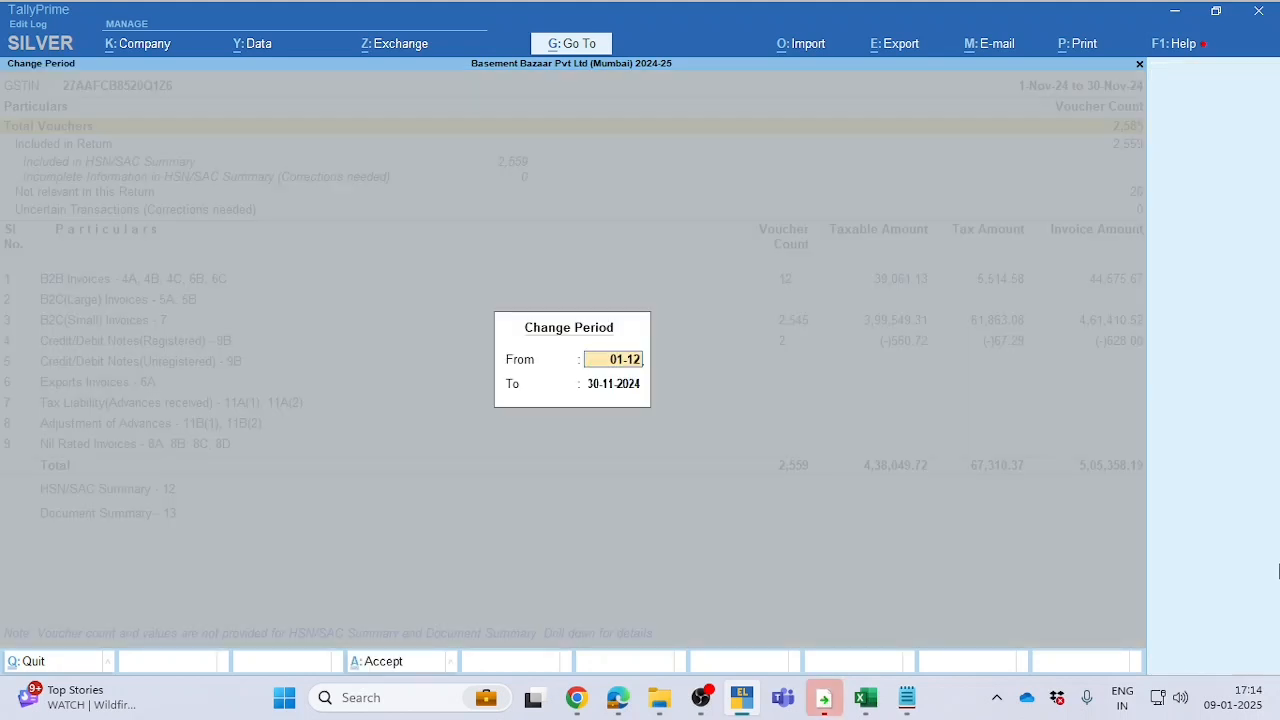
key(Return)
text(31-12)
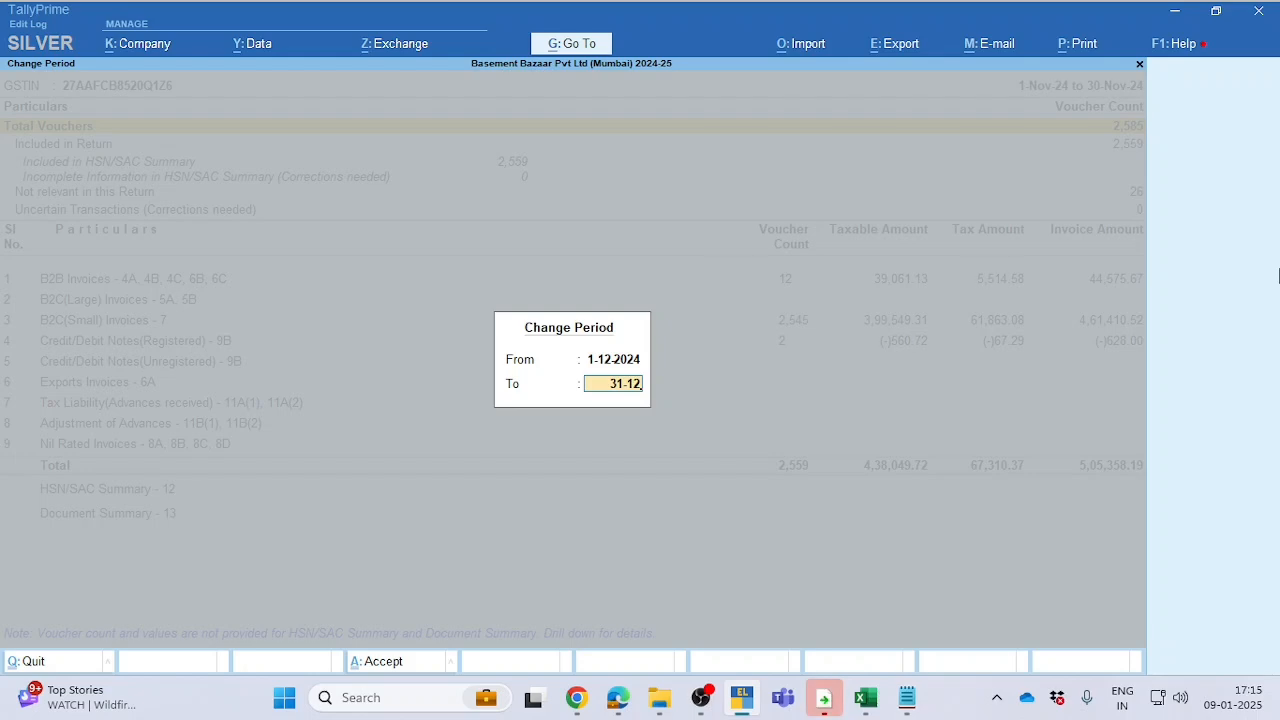
key(Return)
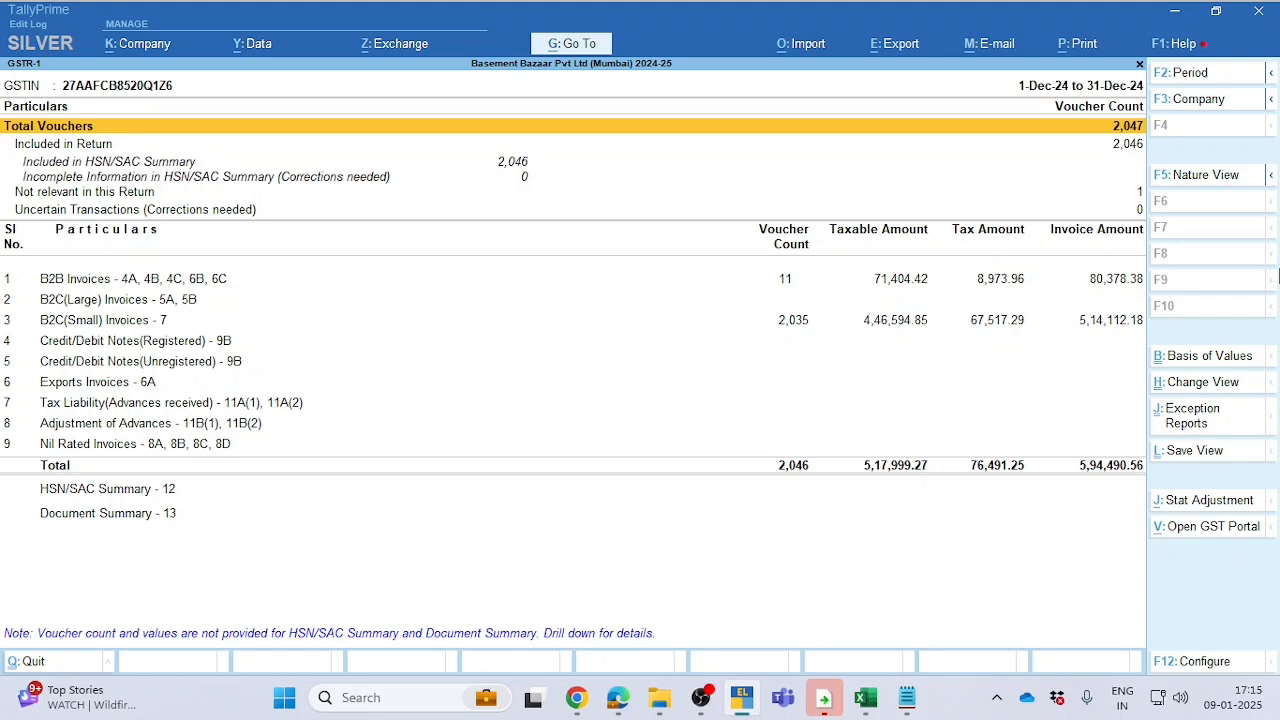
Step: Open the HSN/SAC Summary - 12 section of the December GSTR-1 report
key(Down)
key(Down)
key(Down)
key(Down)
key(Down)
key(Down)
key(Down)
key(Down)
key(Down)
key(Down)
key(Down)
key(Down)
key(Down)
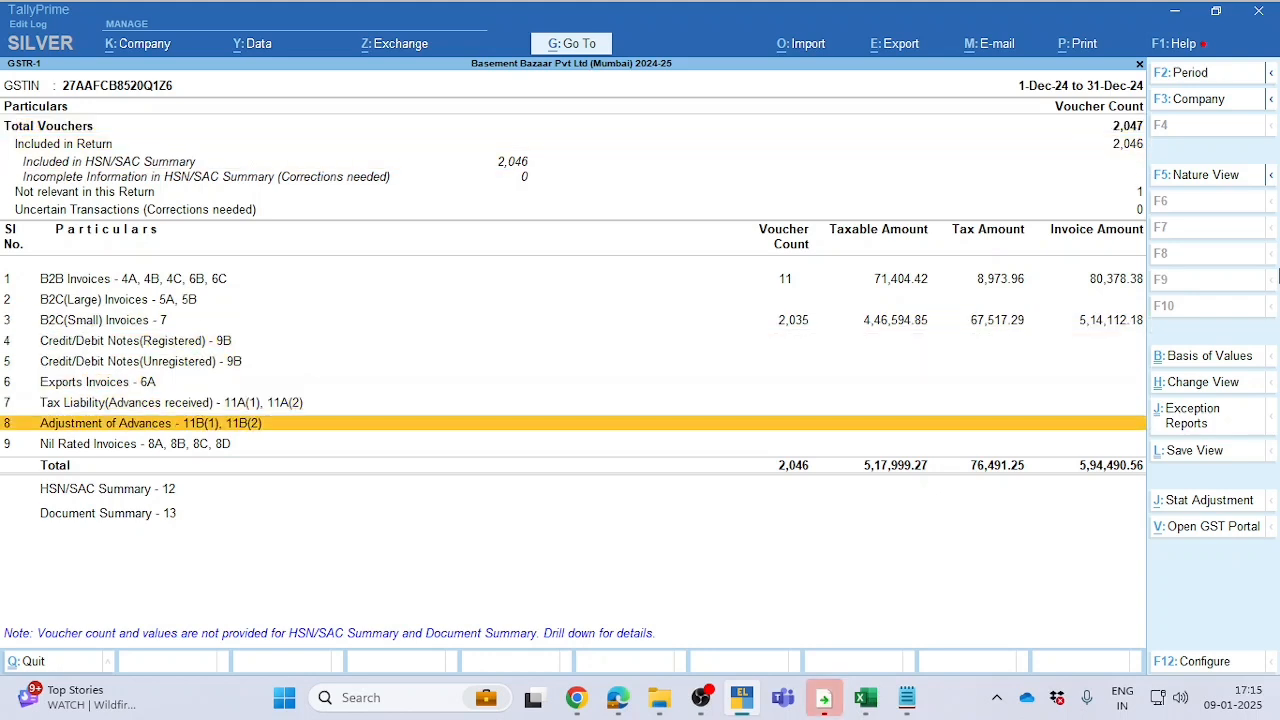
key(Down)
key(Down)
key(Down)
key(Up)
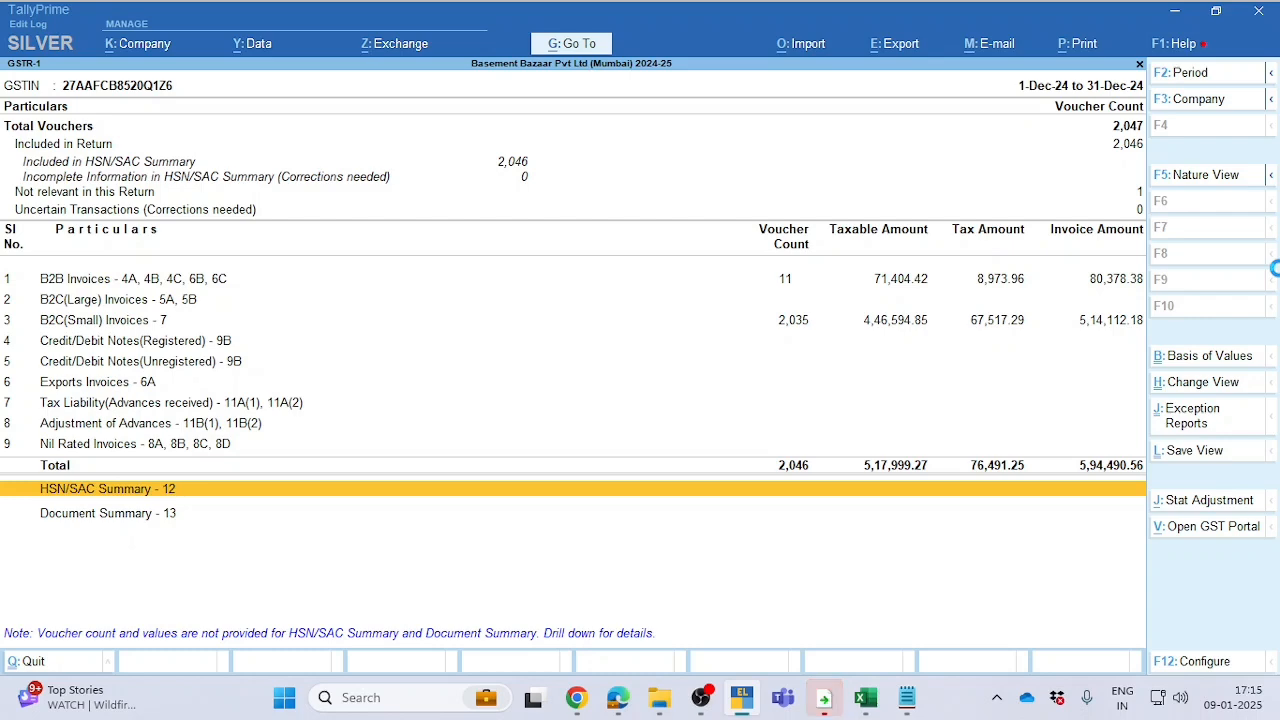
key(Return)
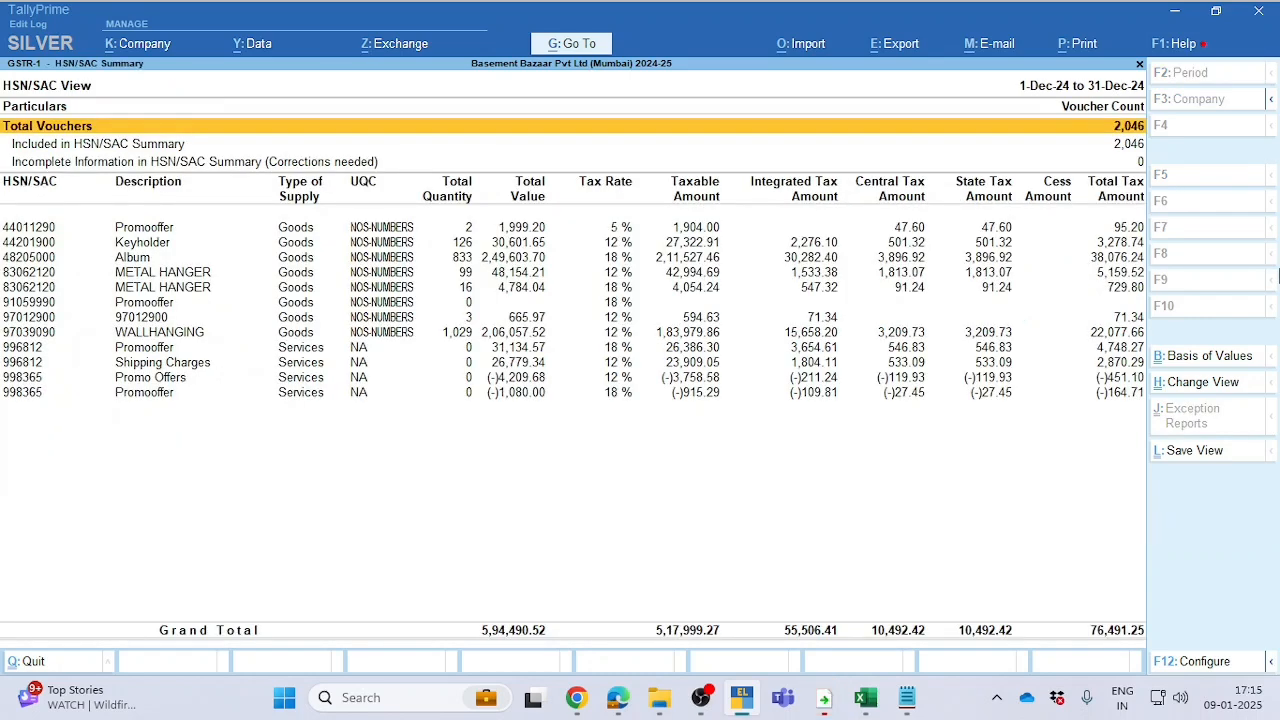
Step: Examine the HSN/SAC summary lines, comparing the two METAL HANGER entries under 83062120 at the 12% and 18% tax rates
key(Down)
key(Down)
key(Down)
key(Down)
key(Down)
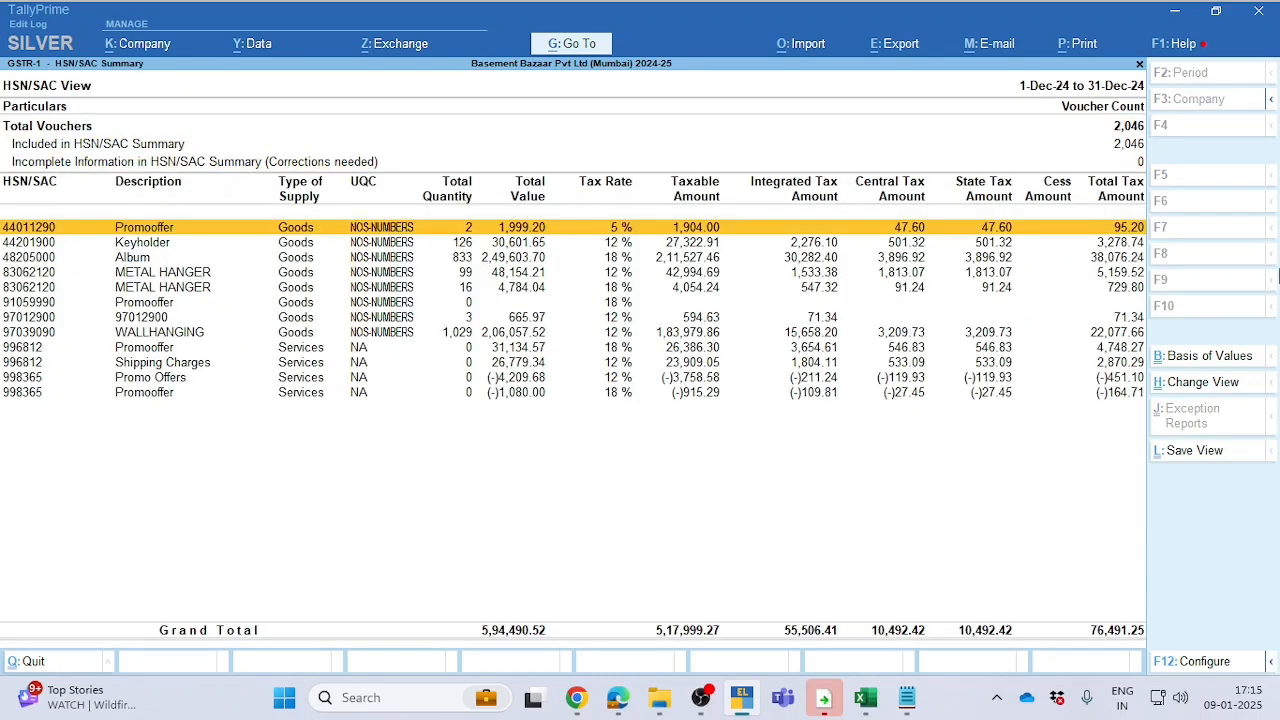
key(Up)
key(Down)
key(Down)
key(Down)
key(Down)
key(Down)
key(Down)
key(Down)
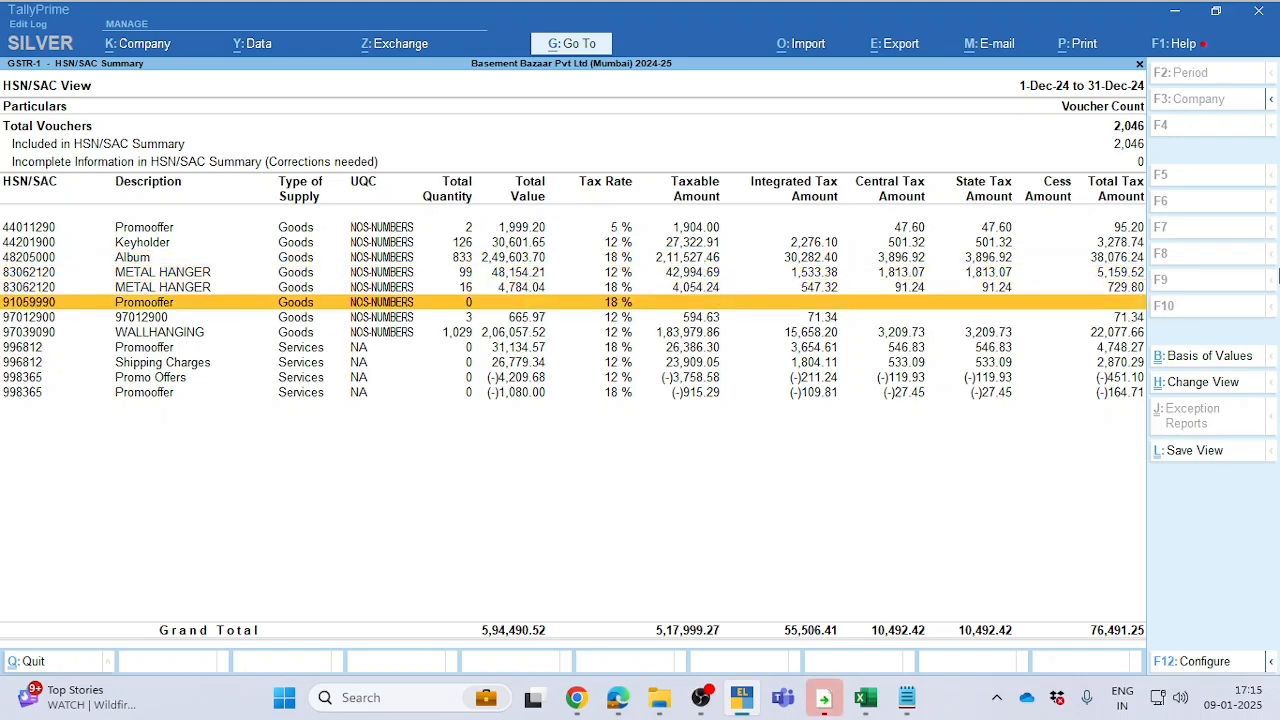
key(Up)
key(Up)
key(Up)
key(Up)
key(Up)
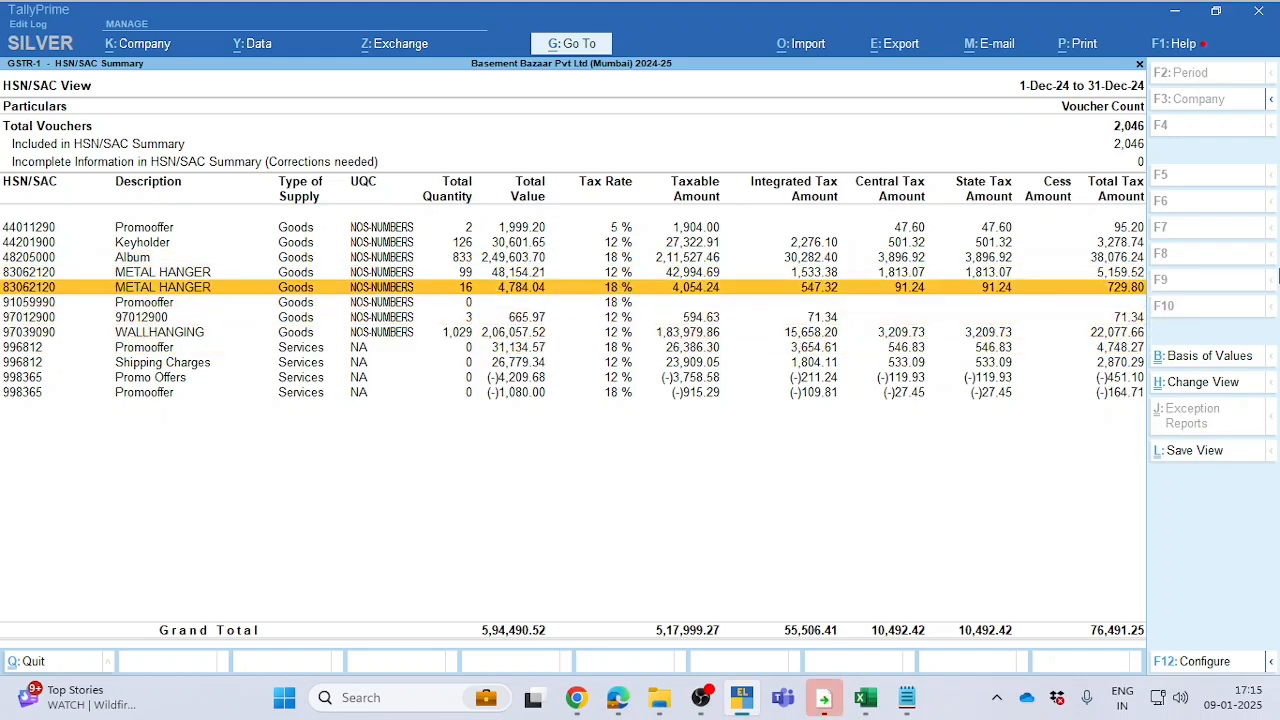
key(Down)
key(Up)
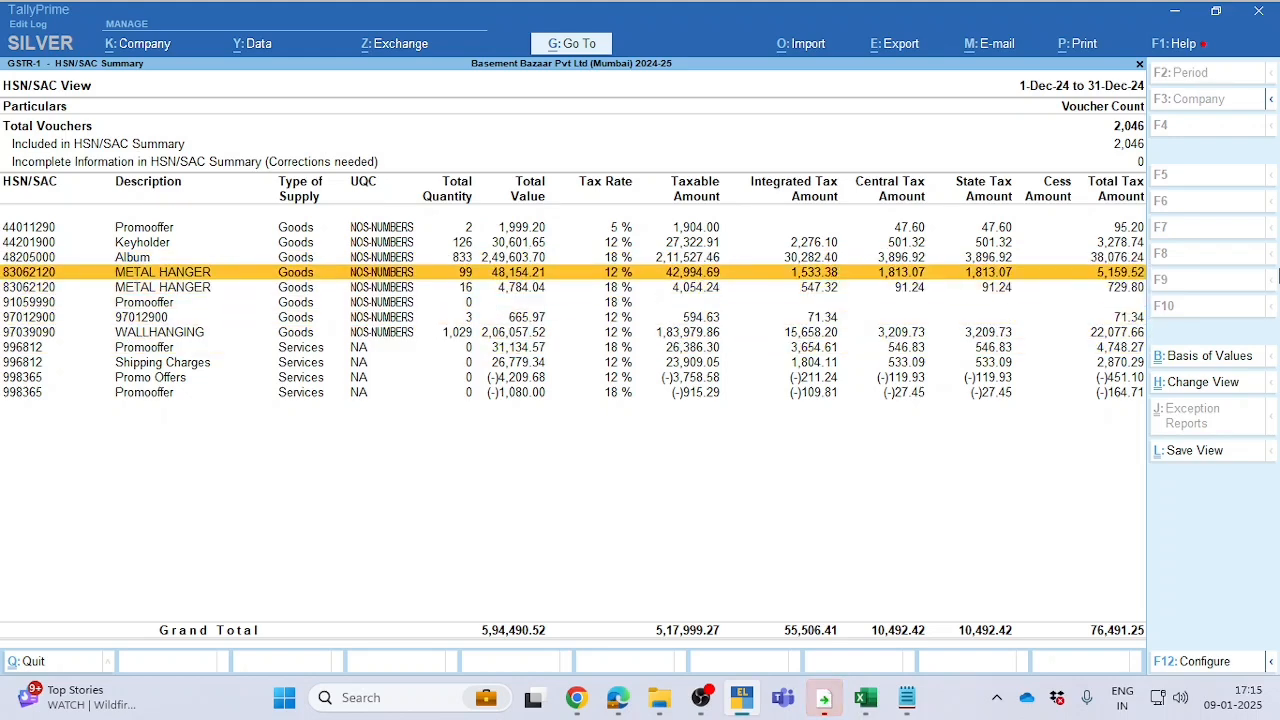
key(Down)
key(Up)
key(Up)
key(Up)
key(Up)
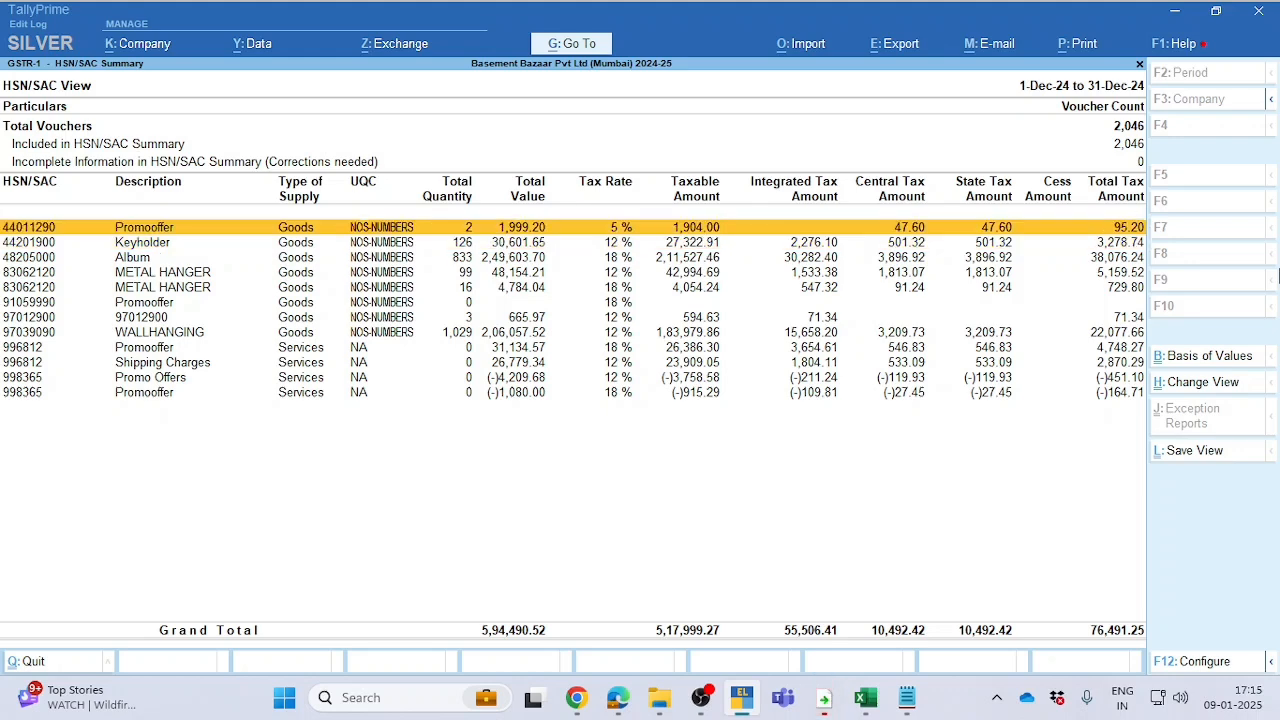
key(Down)
key(Down)
key(Down)
key(Down)
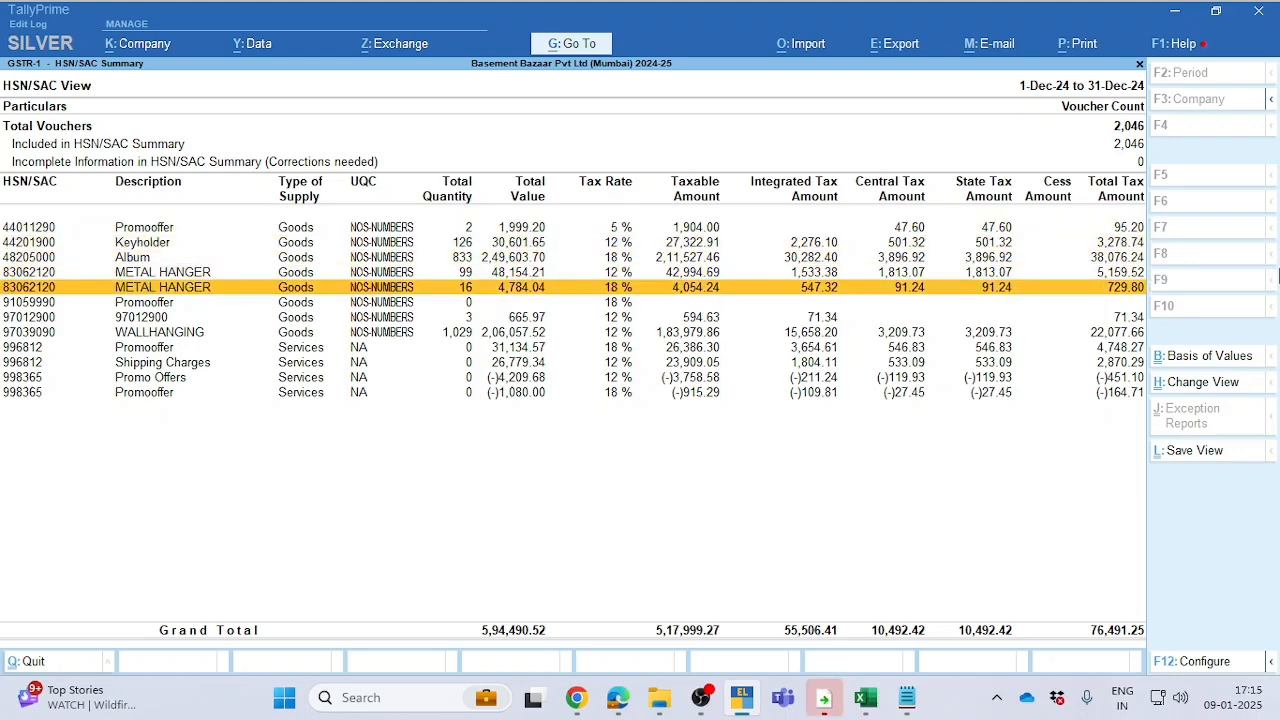
key(Up)
key(Down)
key(Up)
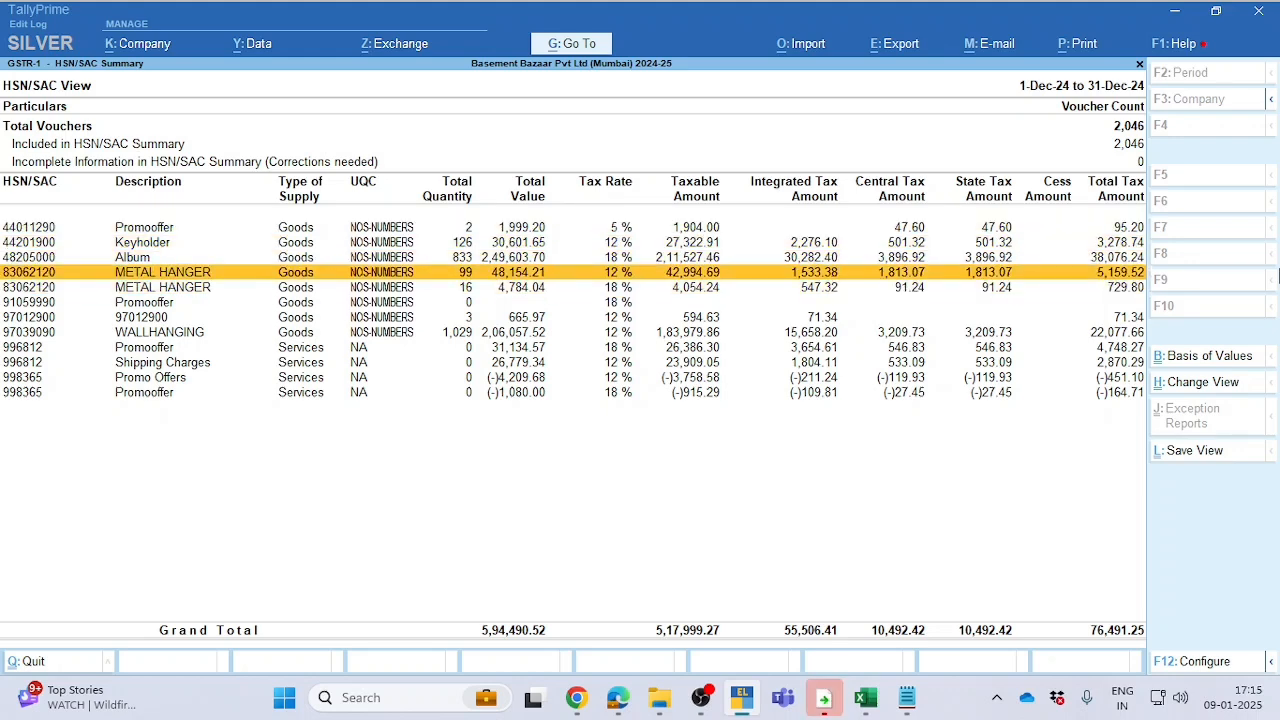
key(Down)
key(Up)
key(Down)
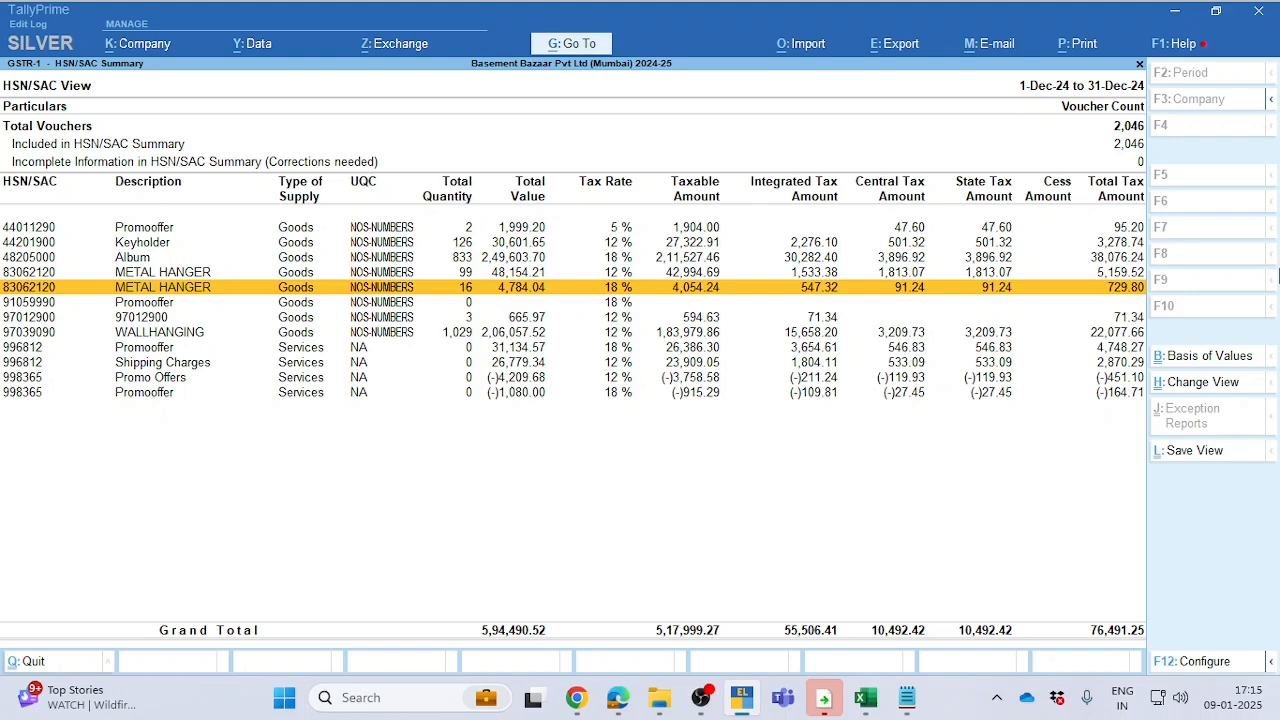
Step: Drill into the 18% METAL HANGER entry, check the item in its 17-Dec-24 Amazon FBA voucher, and leave the voucher without changes
key(Return)
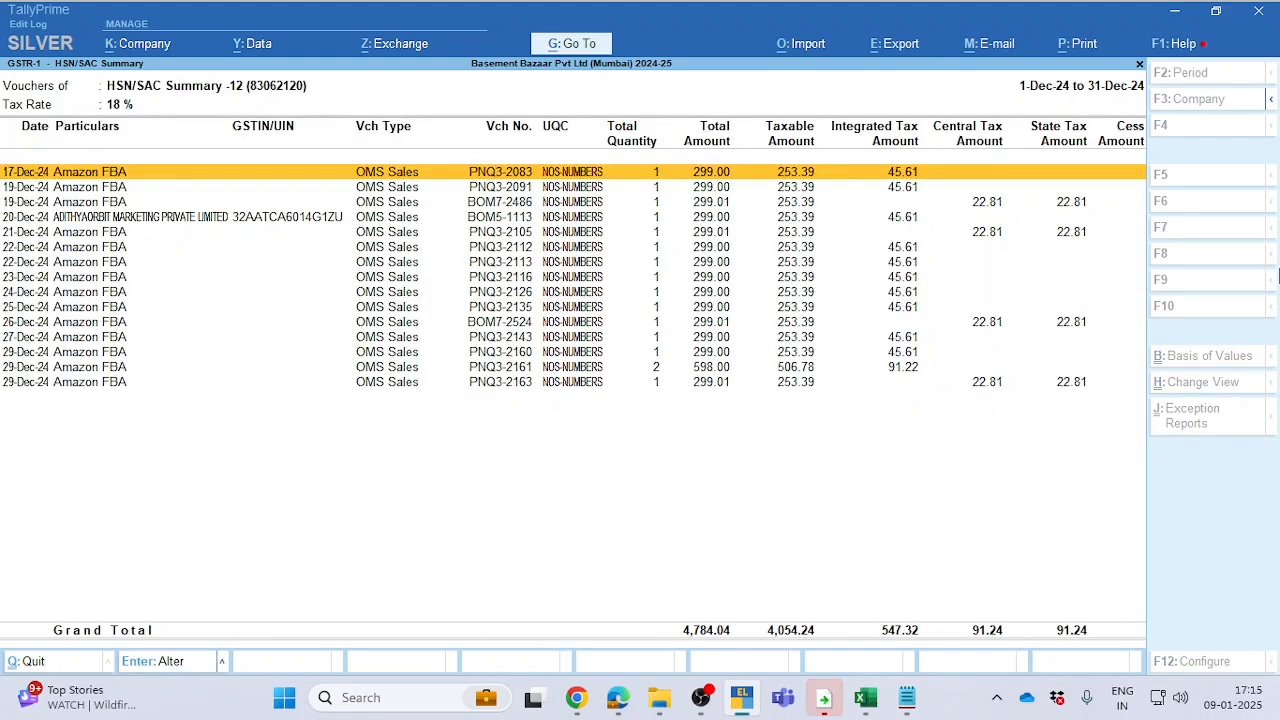
key(Return)
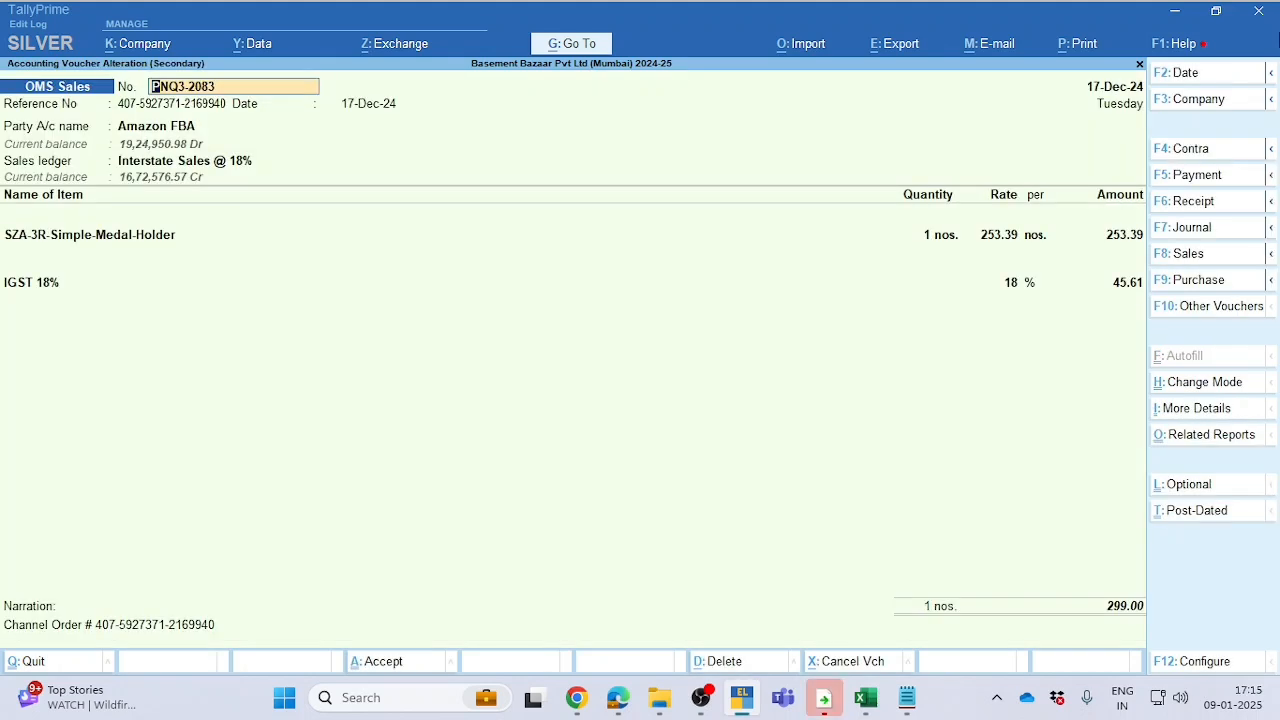
click(138, 245)
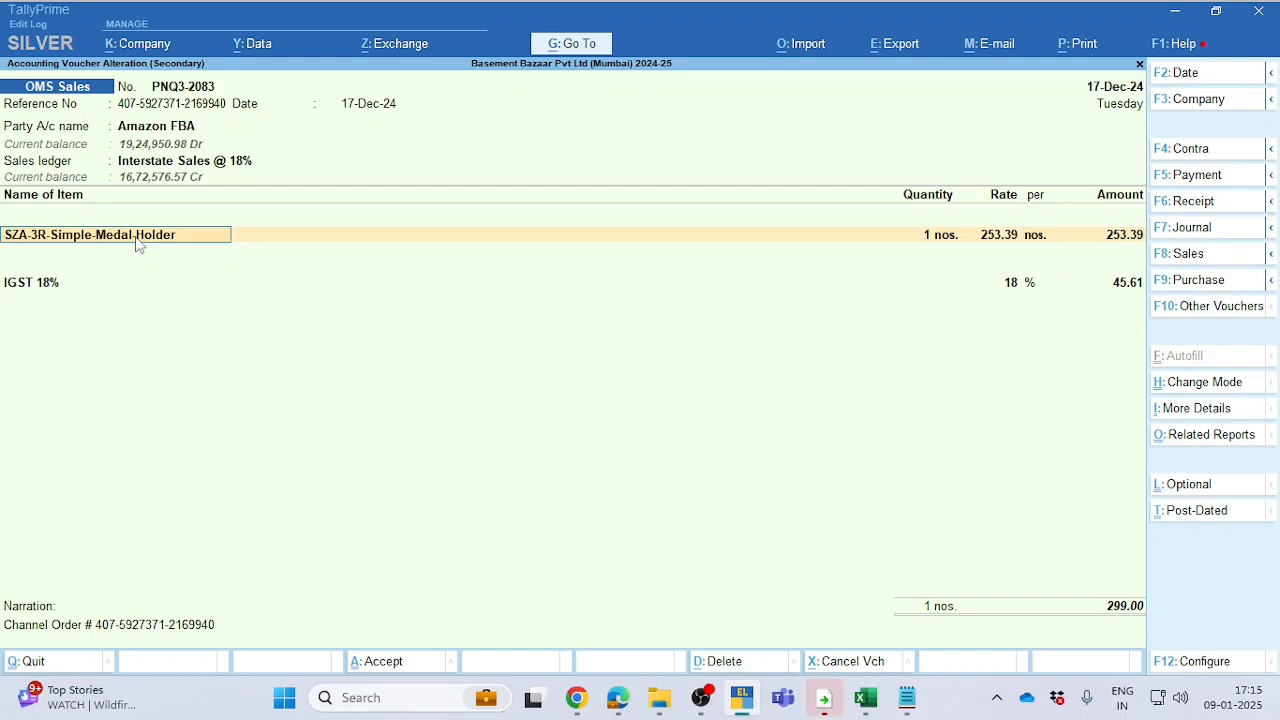
key(Escape)
key(Escape)
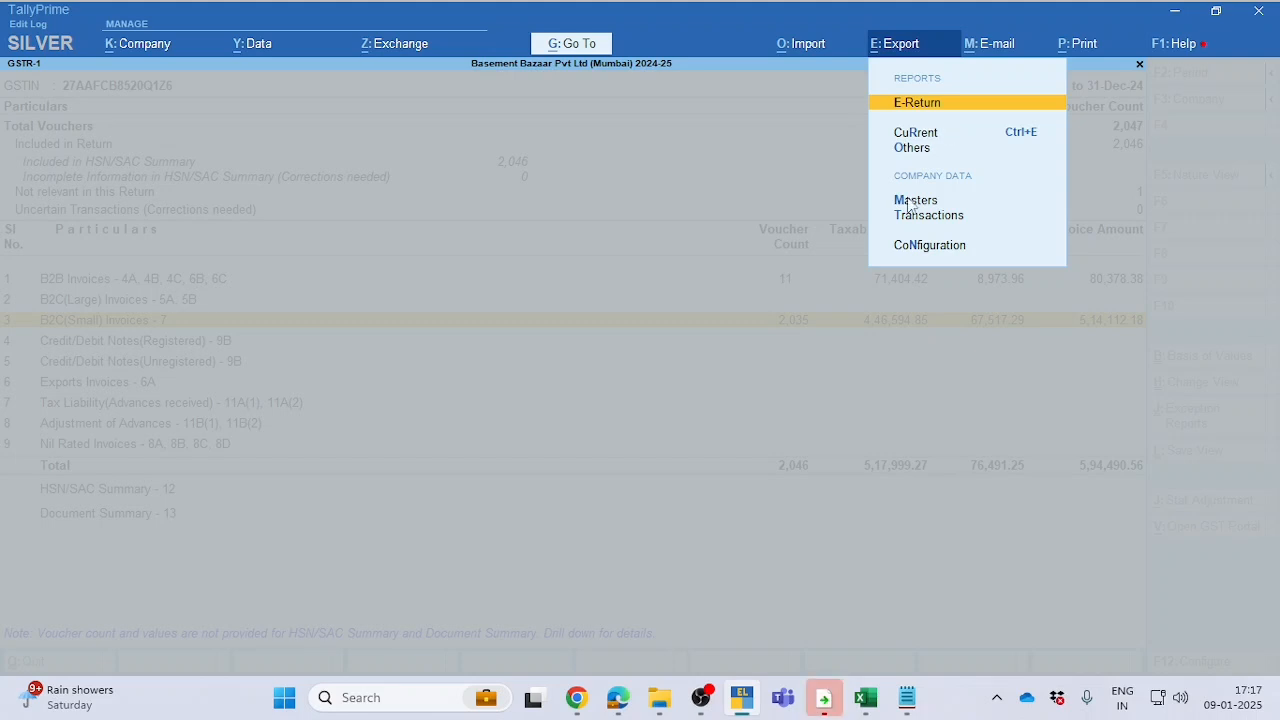
Step: Set up the GSTR-1 e-return export as JSON (Data Interchange) to the local drive and begin choosing another destination folder
key(Return)
key(Down)
key(Down)
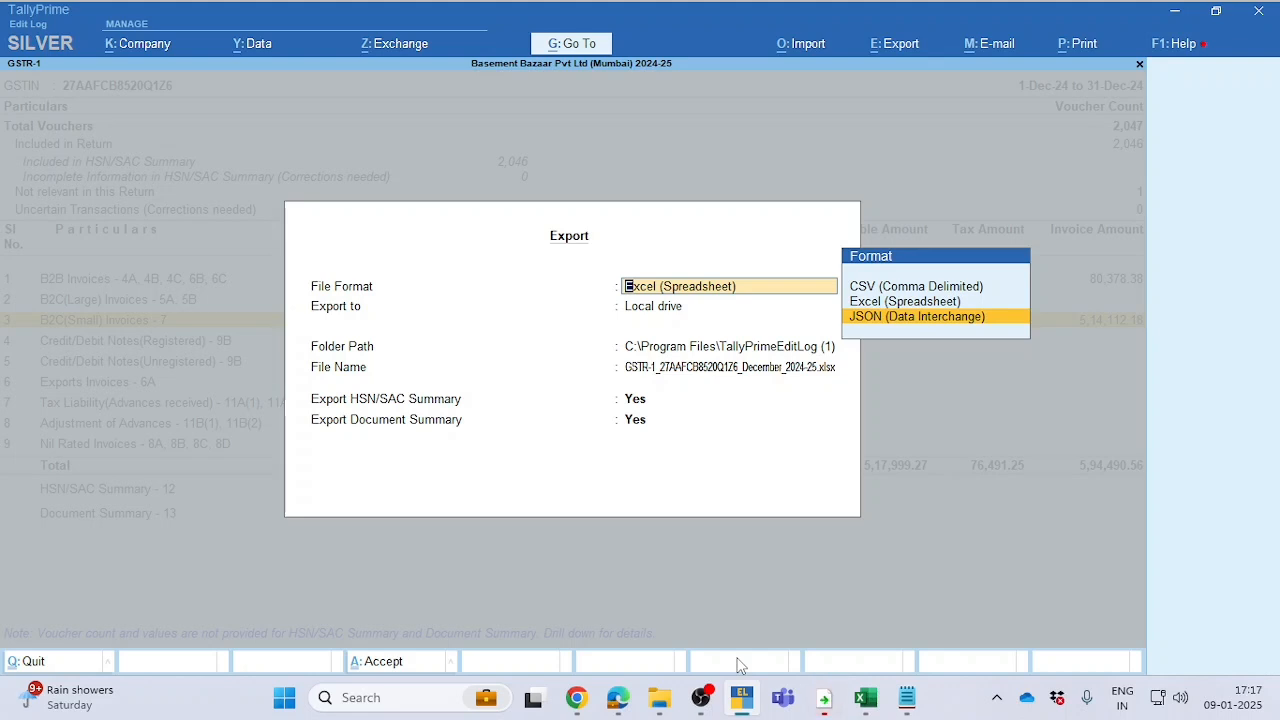
key(Return)
key(Return)
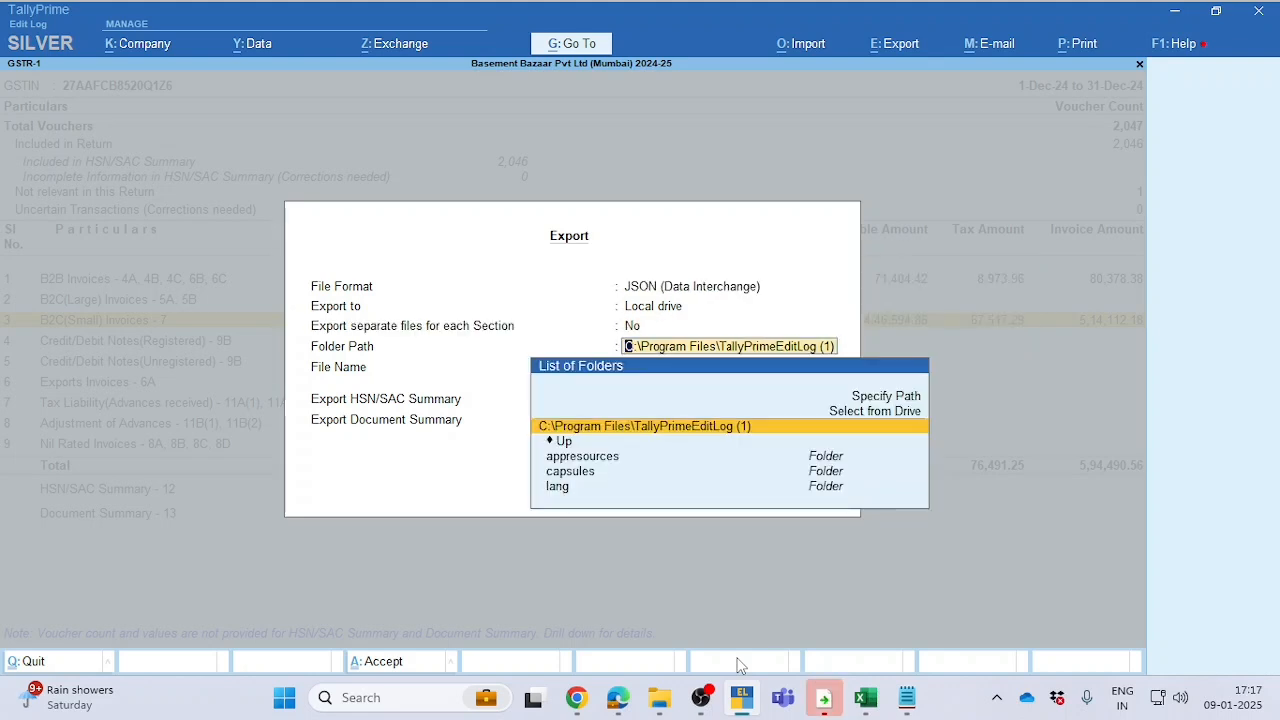
key(Up)
key(Up)
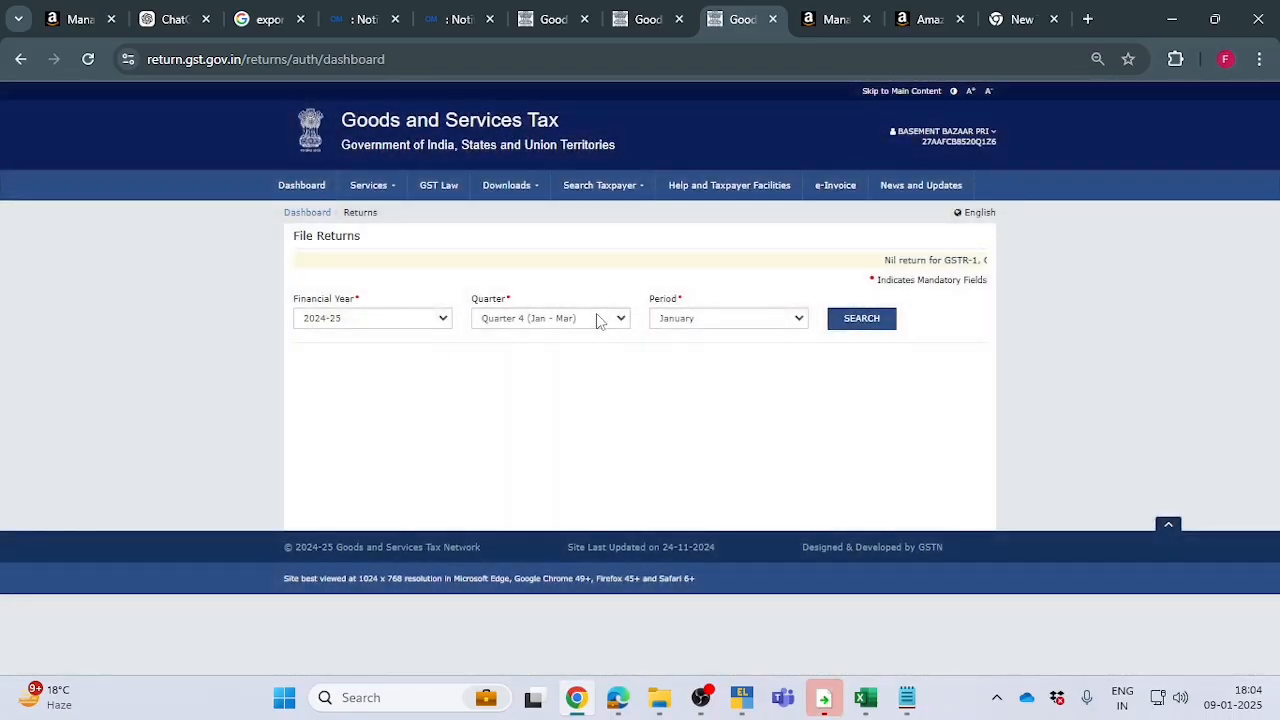
Step: On the GST portal in Chrome, search the 2024-25 returns for Quarter 3 (Oct - Dec), December, and open offline preparation for GSTR1
click(597, 318)
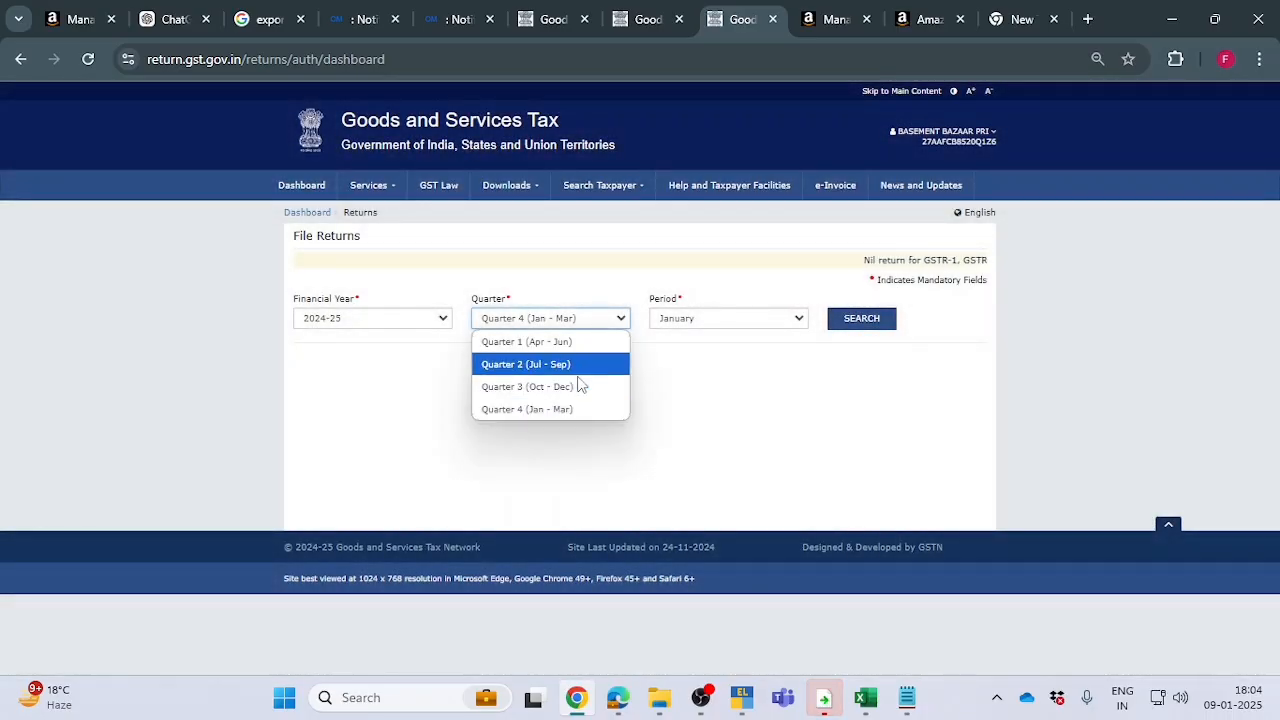
click(580, 386)
click(861, 320)
scroll(623, 425, down, 1)
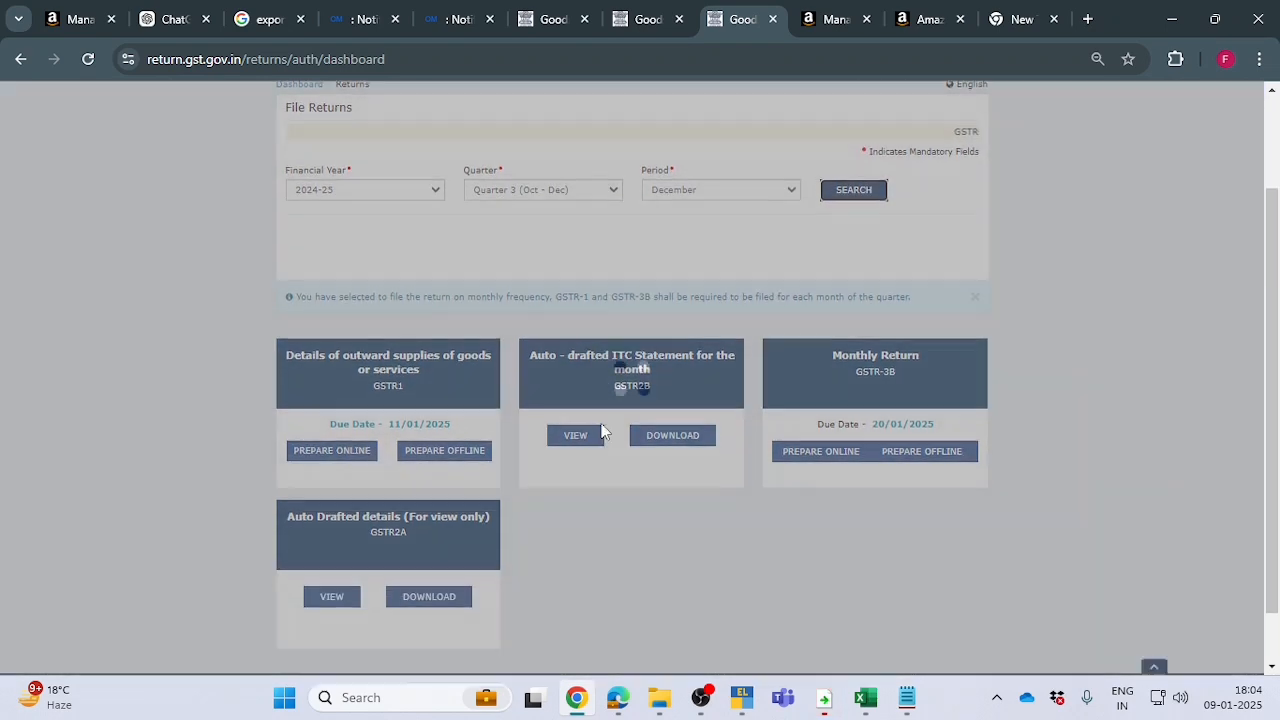
scroll(602, 432, down, 1)
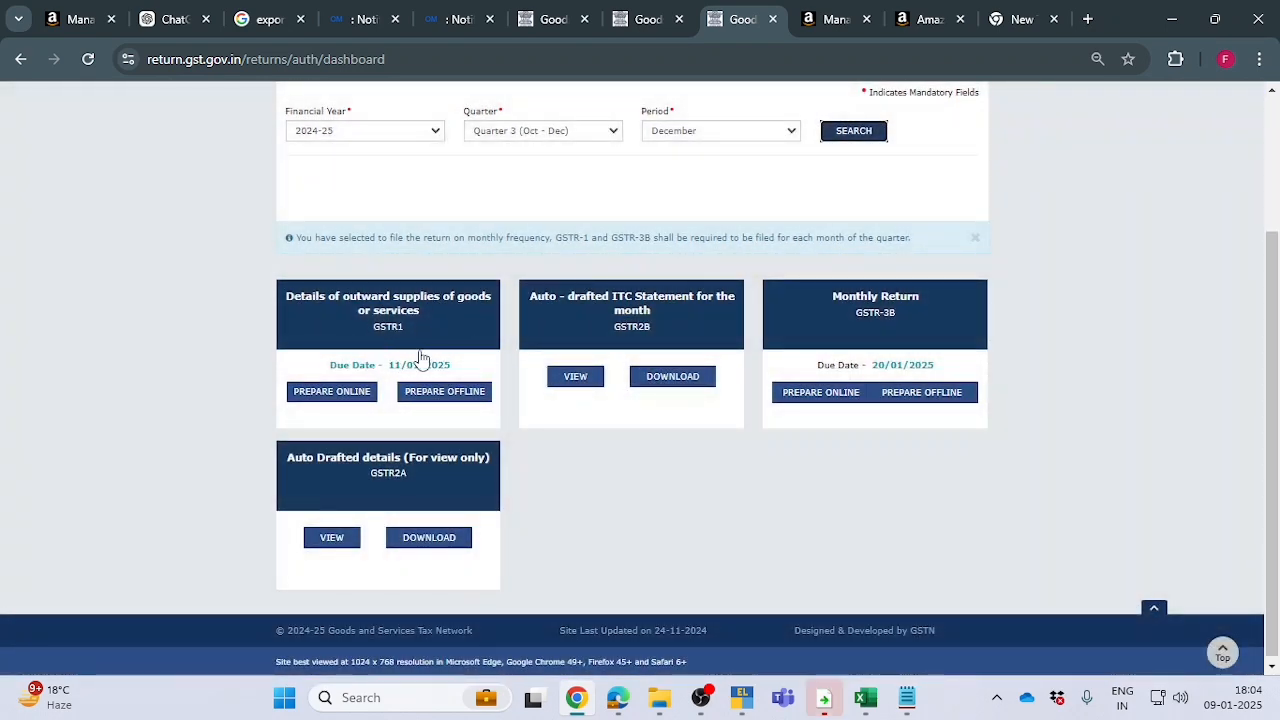
click(463, 398)
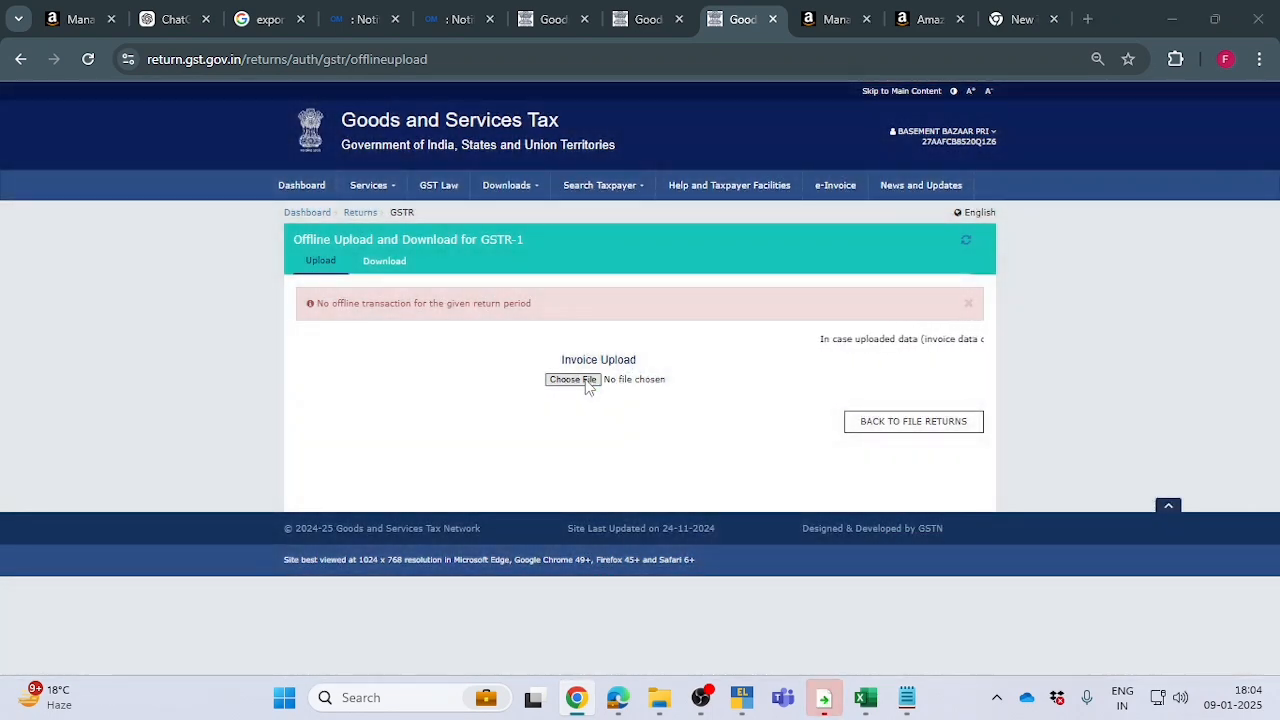
Step: Upload the December GSTR-1 JSON file from the Clear Tax Data folder and check its error report in the upload history
click(572, 379)
key(ctrl+v)
key(Return)
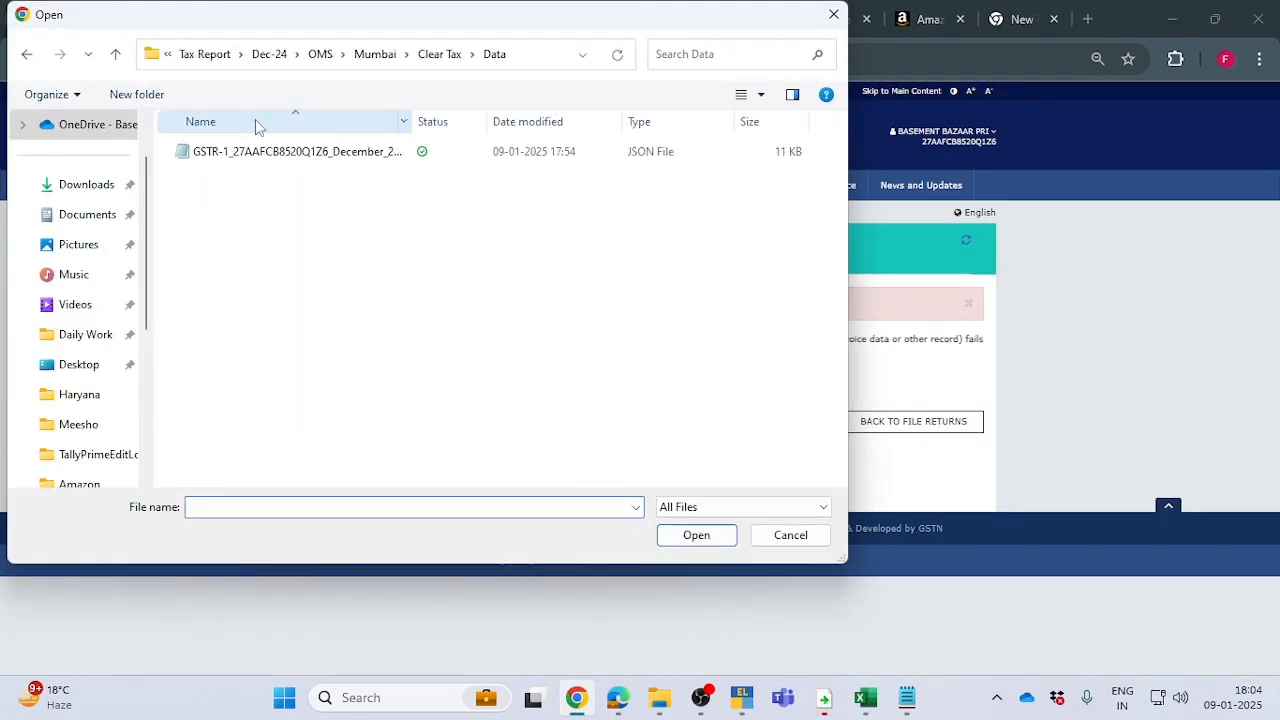
click(317, 154)
click(683, 537)
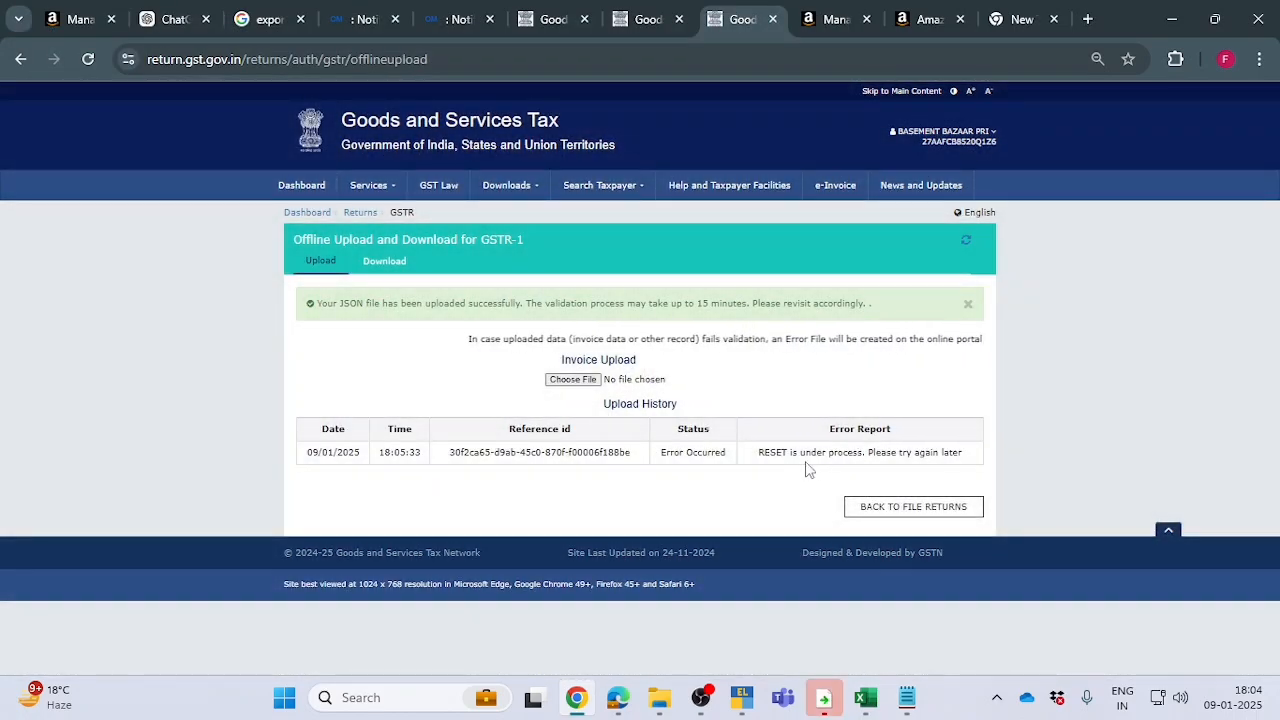
drag(757, 452, 955, 453)
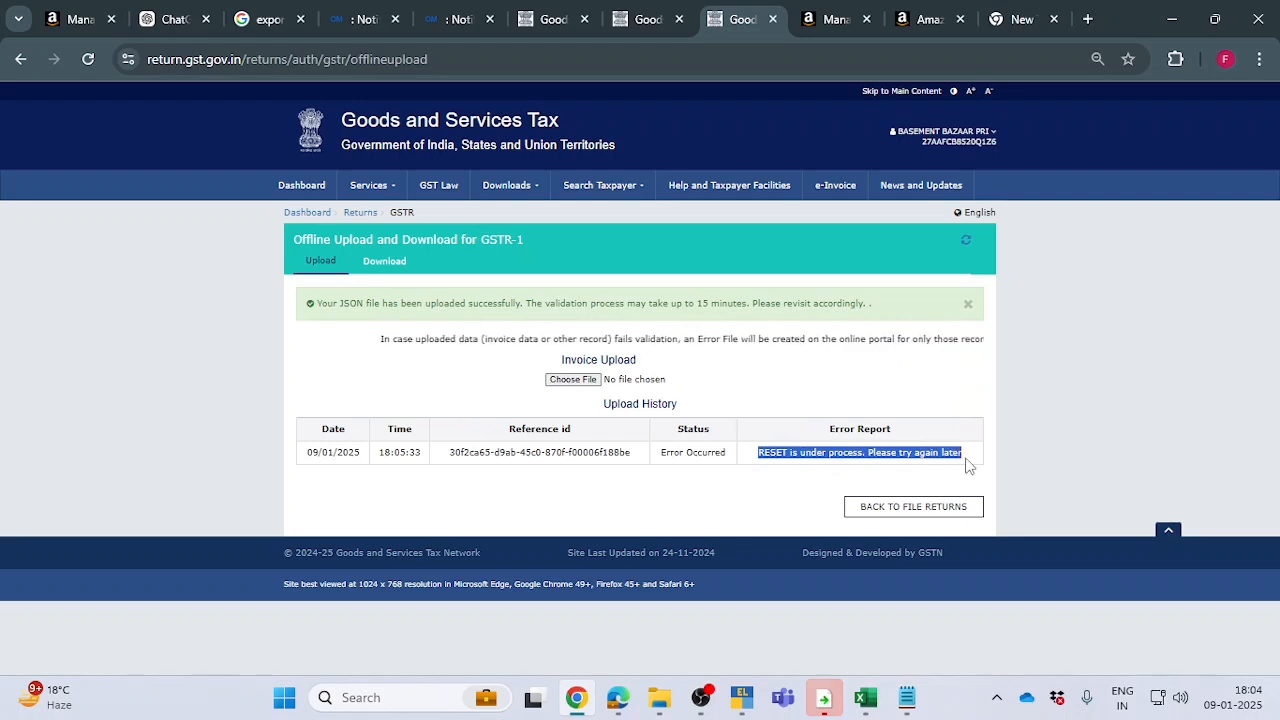